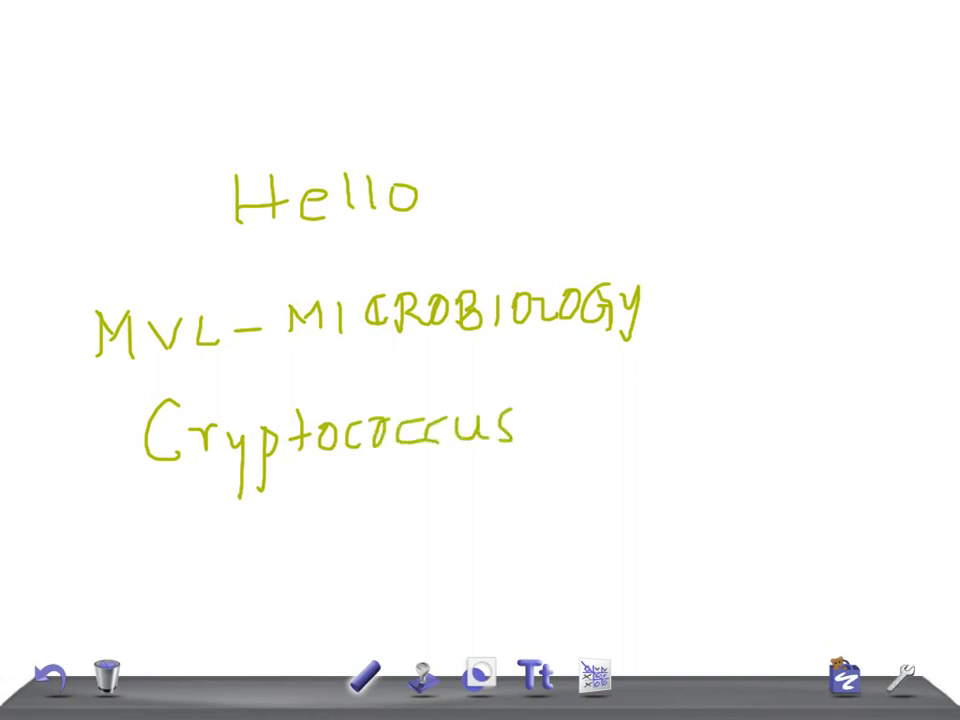
- Handwrite 'Neoforman' on the line directly below 'Cryptococcus'
mouse_move(461, 527)
left_mouse_down()
mouse_move(463, 486)
mouse_move(493, 524)
mouse_move(496, 481)
left_mouse_up()
mouse_move(503, 505)
left_mouse_down()
mouse_move(533, 518)
mouse_move(573, 484)
left_mouse_up()
left_click_drag(602, 478, 581, 547)
left_click_drag(568, 520, 643, 507)
mouse_move(643, 495)
left_mouse_down()
mouse_move(672, 490)
mouse_move(710, 515)
mouse_move(800, 512)
left_mouse_up()
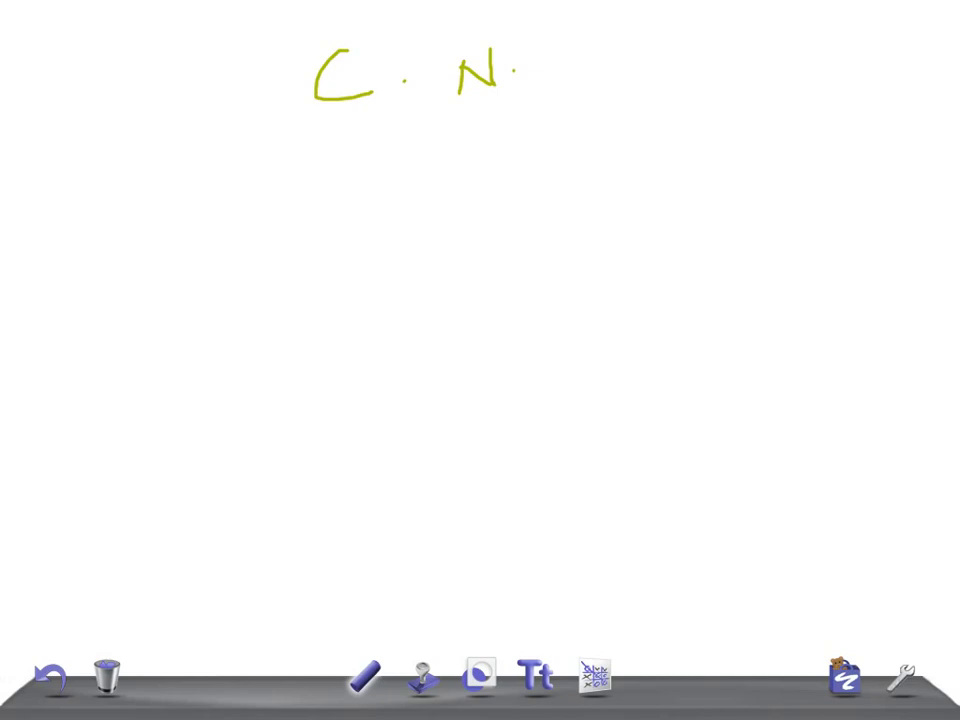
- Draw a round upper cell and an oval lower cell, with speckles inside them
mouse_move(597, 172)
left_mouse_down()
mouse_move(568, 212)
mouse_move(600, 240)
mouse_move(633, 185)
mouse_move(619, 237)
left_mouse_up()
mouse_move(620, 292)
left_mouse_down()
mouse_move(610, 343)
mouse_move(618, 279)
mouse_move(618, 316)
mouse_move(605, 330)
mouse_move(597, 322)
mouse_move(622, 332)
left_mouse_up()
left_click_drag(593, 184, 596, 194)
left_click_drag(599, 197, 584, 217)
left_click_drag(593, 200, 612, 222)
left_click_drag(618, 220, 627, 201)
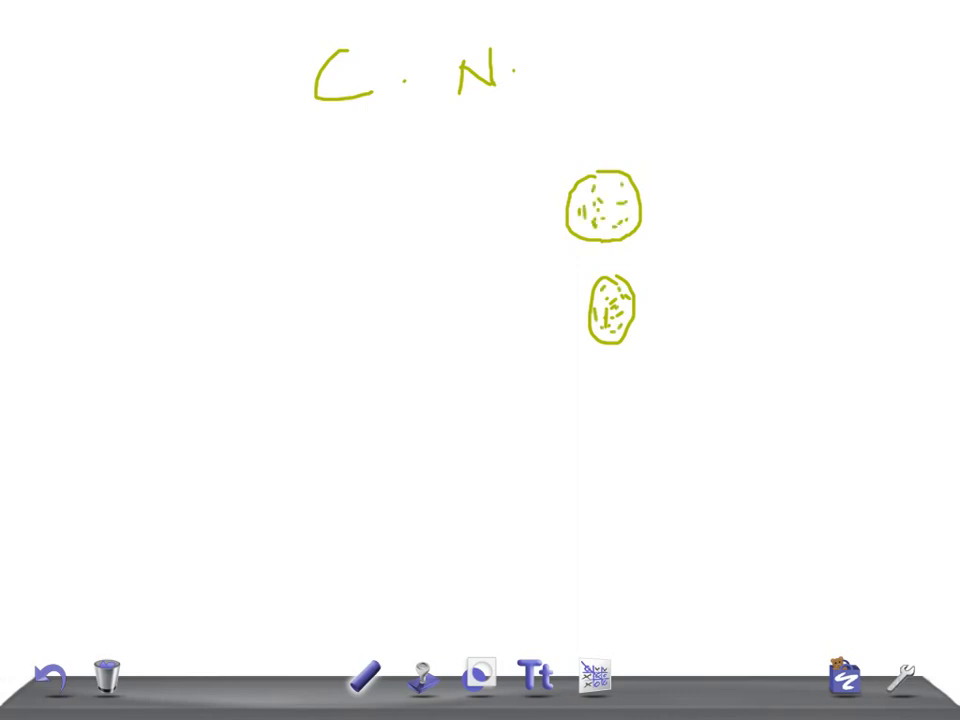
- Ring the upper cell with a wide capsule and box both cells in a rectangle
mouse_move(574, 146)
left_mouse_down()
mouse_move(536, 165)
mouse_move(536, 250)
mouse_move(565, 266)
mouse_move(621, 138)
mouse_move(560, 268)
mouse_move(568, 360)
mouse_move(660, 306)
mouse_move(650, 270)
left_mouse_up()
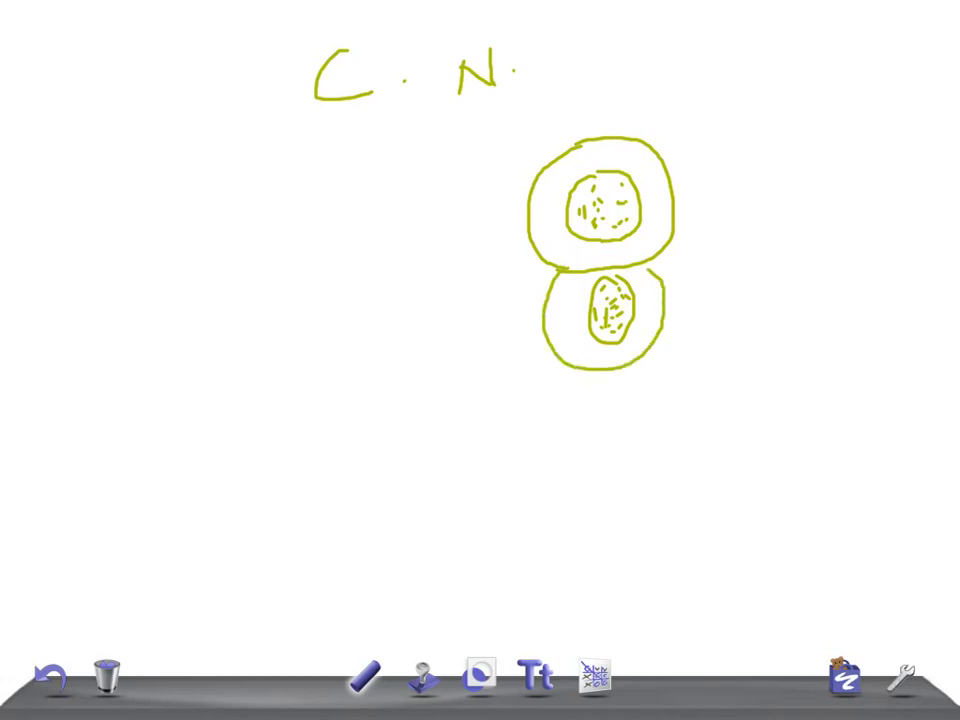
left_click_drag(606, 298, 610, 304)
mouse_move(497, 121)
left_mouse_down()
mouse_move(716, 109)
mouse_move(707, 360)
mouse_move(482, 390)
mouse_move(472, 122)
mouse_move(678, 119)
mouse_move(490, 127)
mouse_move(480, 134)
mouse_move(585, 142)
mouse_move(475, 150)
mouse_move(540, 160)
mouse_move(480, 185)
mouse_move(540, 215)
mouse_move(480, 250)
mouse_move(545, 272)
mouse_move(480, 305)
mouse_move(480, 355)
mouse_move(600, 378)
mouse_move(705, 372)
mouse_move(660, 350)
mouse_move(705, 325)
mouse_move(660, 300)
mouse_move(700, 268)
mouse_move(665, 245)
mouse_move(715, 210)
mouse_move(665, 175)
mouse_move(718, 150)
mouse_move(665, 140)
mouse_move(733, 127)
left_mouse_up()
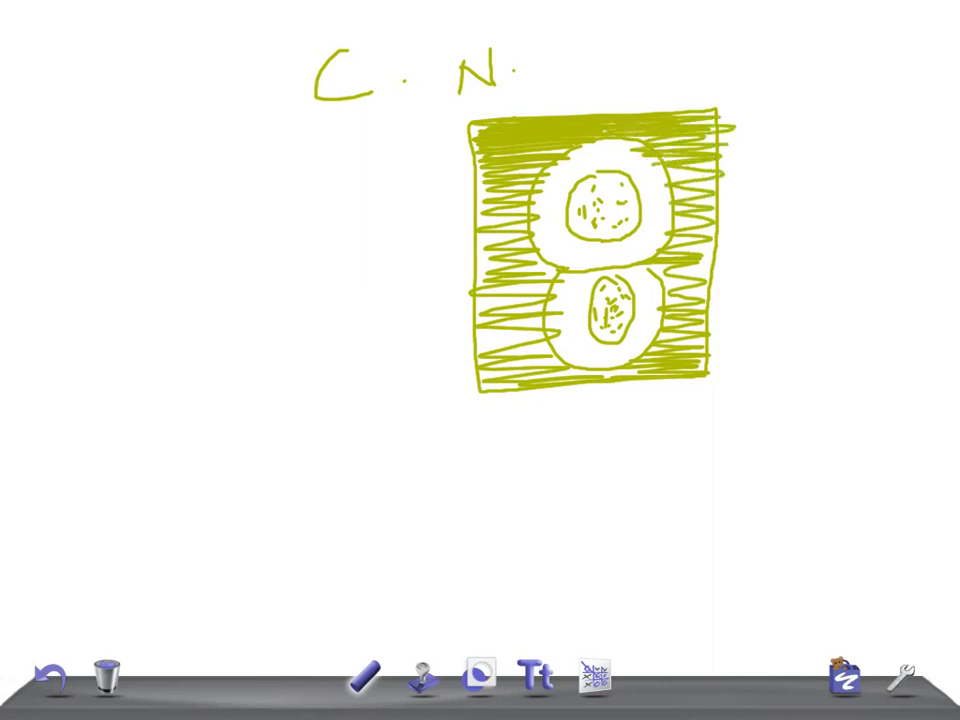
- Scribble zigzag shading over the frame background beside both cells, leaving the capsules clear
mouse_move(540, 150)
left_mouse_down()
mouse_move(506, 190)
mouse_move(530, 207)
mouse_move(500, 225)
mouse_move(520, 252)
left_mouse_up()
mouse_move(540, 352)
left_mouse_down()
mouse_move(500, 350)
mouse_move(500, 315)
mouse_move(515, 300)
left_mouse_up()
mouse_move(500, 350)
left_mouse_down()
mouse_move(482, 215)
mouse_move(505, 245)
mouse_move(520, 300)
mouse_move(530, 200)
mouse_move(540, 340)
mouse_move(525, 180)
mouse_move(500, 250)
mouse_move(535, 160)
mouse_move(520, 250)
mouse_move(715, 300)
left_mouse_up()
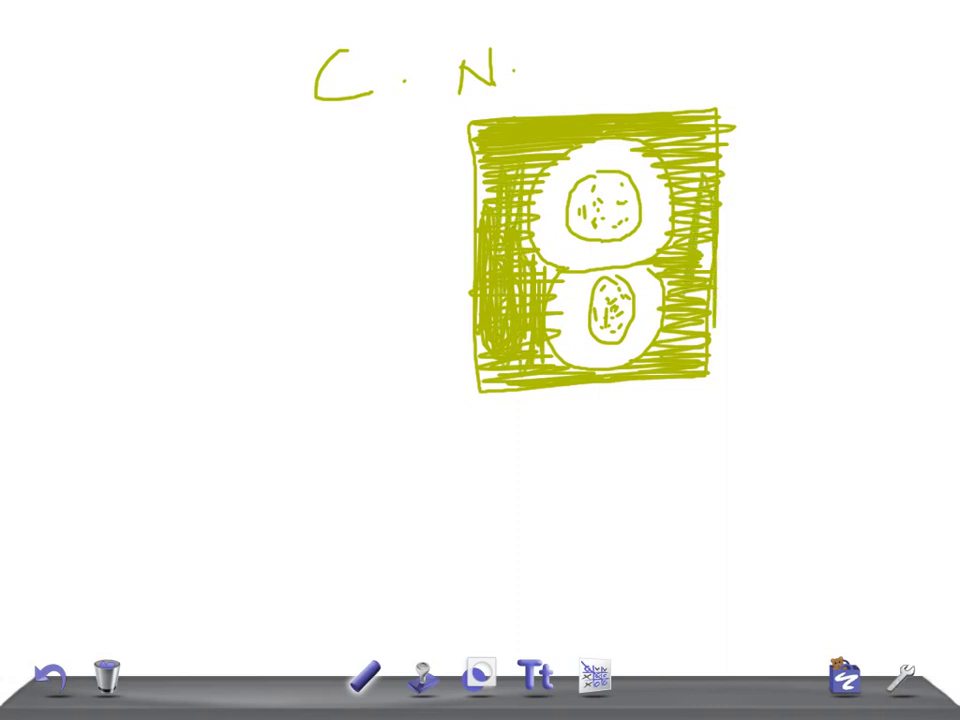
- Draw a pointer line from the capsule to the right and write its label
mouse_move(718, 196)
left_mouse_down()
mouse_move(752, 186)
mouse_move(770, 197)
left_mouse_up()
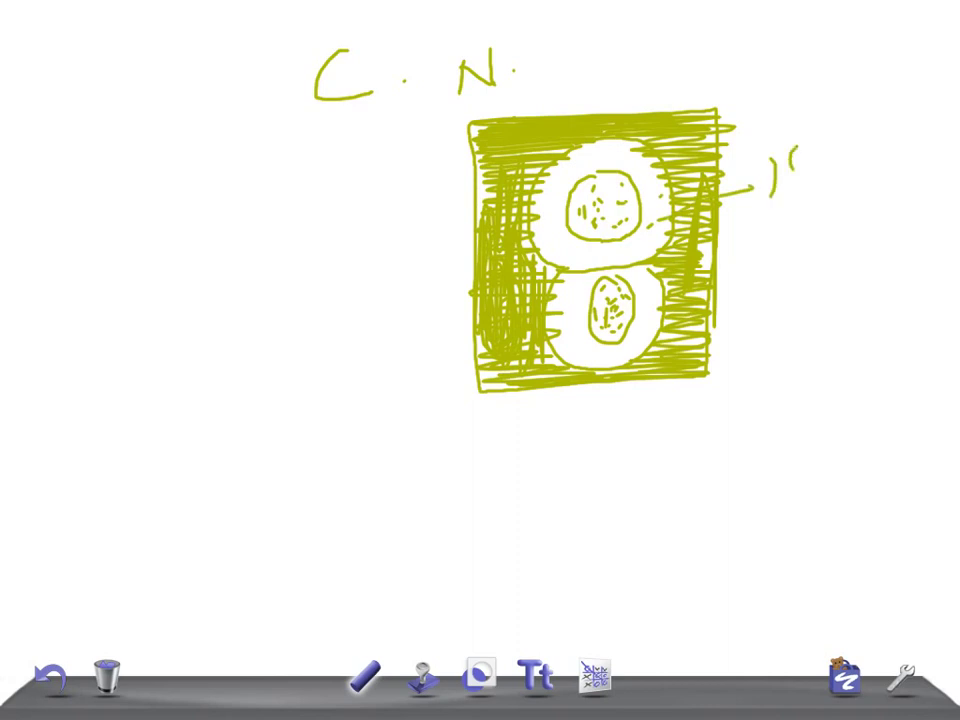
left_click_drag(800, 152, 798, 155)
left_click_drag(828, 128, 855, 118)
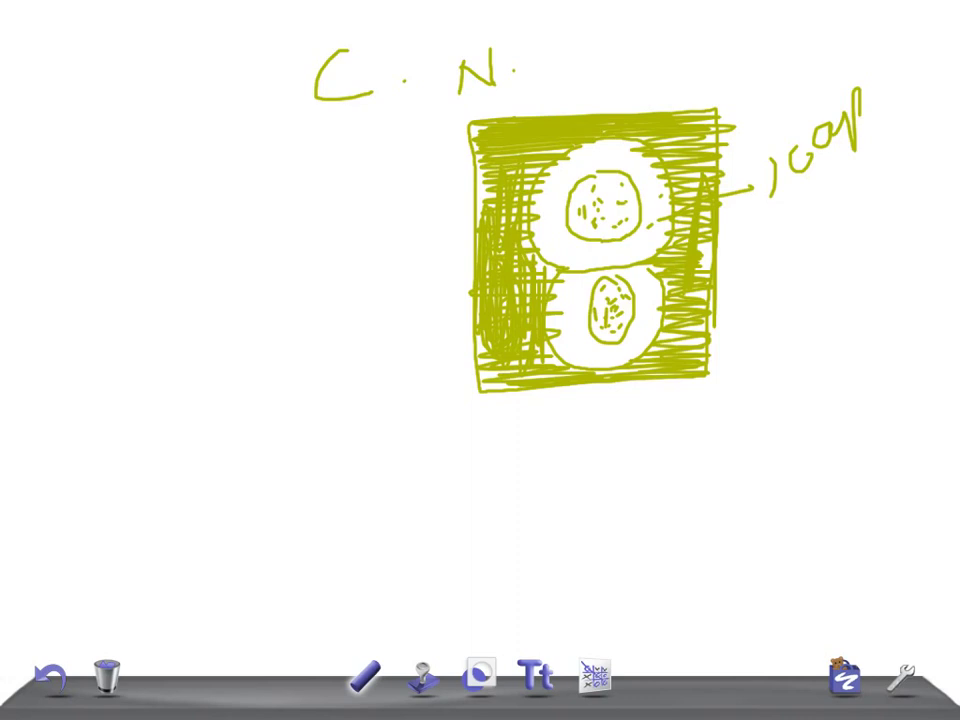
- Handwrite 'Pigeon' at left and start the pigeon's head and beak beneath it
left_click_drag(111, 389, 135, 416)
left_click_drag(150, 371, 156, 385)
mouse_move(194, 366)
left_mouse_down()
mouse_move(178, 420)
mouse_move(216, 343)
left_mouse_up()
left_click_drag(226, 340, 269, 316)
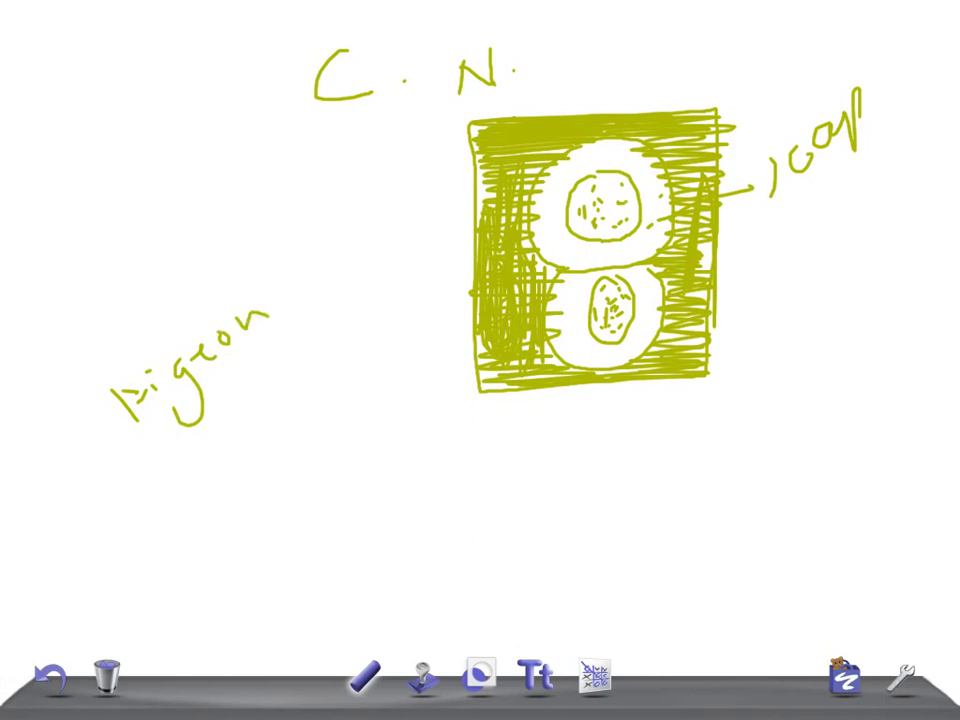
left_click_drag(118, 396, 147, 449)
mouse_move(240, 440)
left_mouse_down()
mouse_move(221, 457)
mouse_move(262, 466)
mouse_move(300, 410)
mouse_move(306, 440)
mouse_move(354, 422)
mouse_move(411, 420)
mouse_move(525, 492)
mouse_move(679, 457)
left_mouse_up()
- Draw the pigeon's back, tail outline, belly, both legs and the mouth line in the beak
left_click_drag(698, 500, 523, 563)
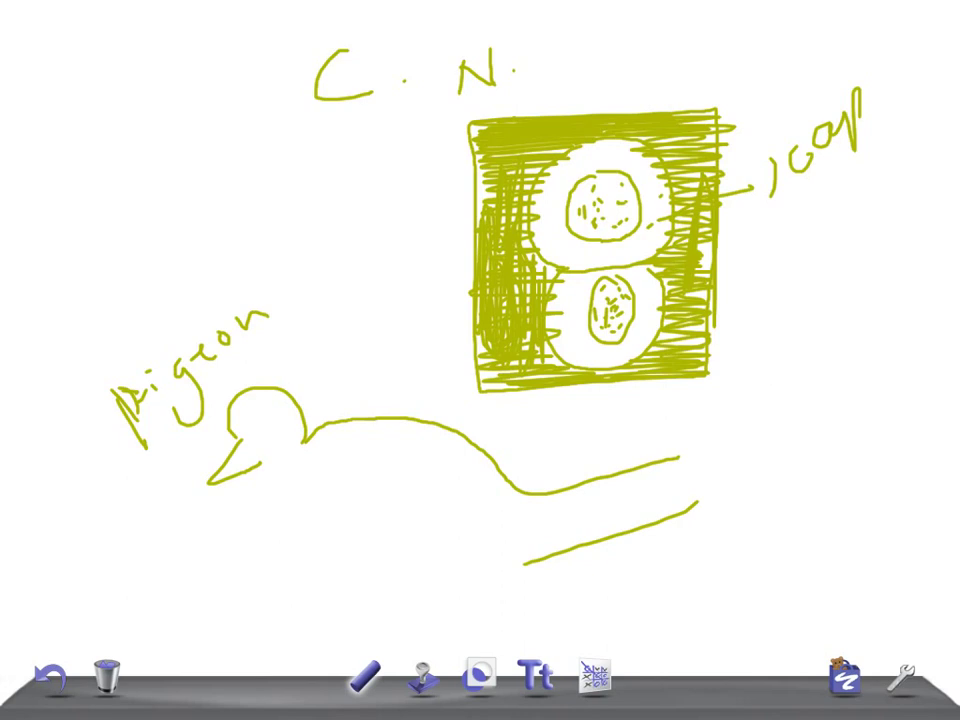
left_click_drag(232, 458, 518, 564)
mouse_move(318, 536)
left_mouse_down()
mouse_move(278, 566)
mouse_move(284, 576)
left_mouse_up()
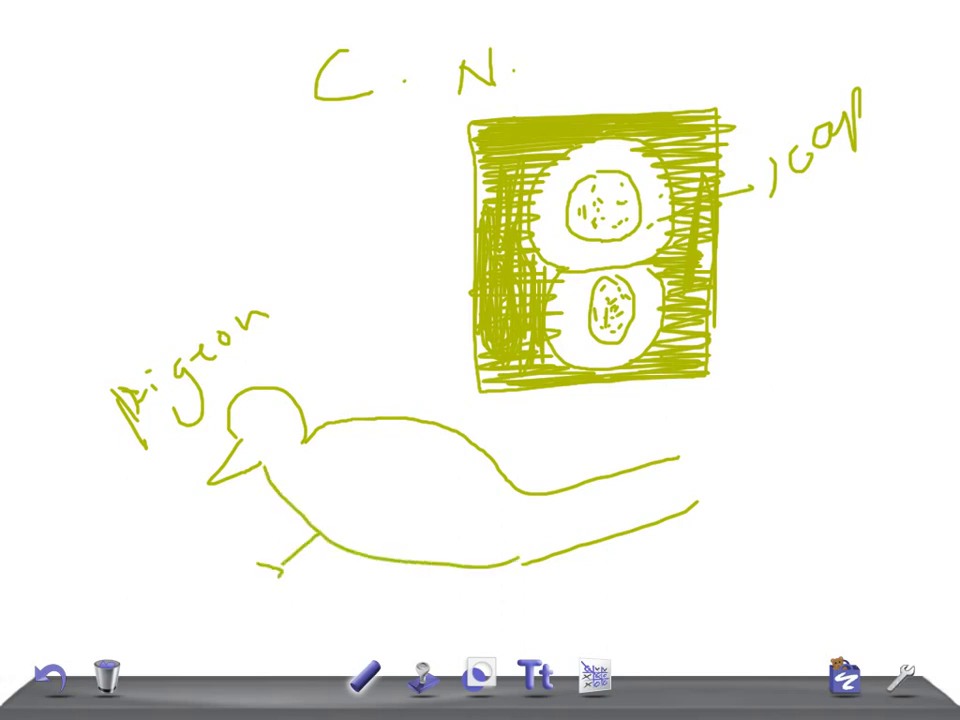
left_click_drag(384, 566, 350, 611)
left_click_drag(235, 469, 216, 480)
- Add feather lines to the pigeon's wing and long tail
mouse_move(311, 433)
left_mouse_down()
mouse_move(352, 486)
mouse_move(532, 507)
left_mouse_up()
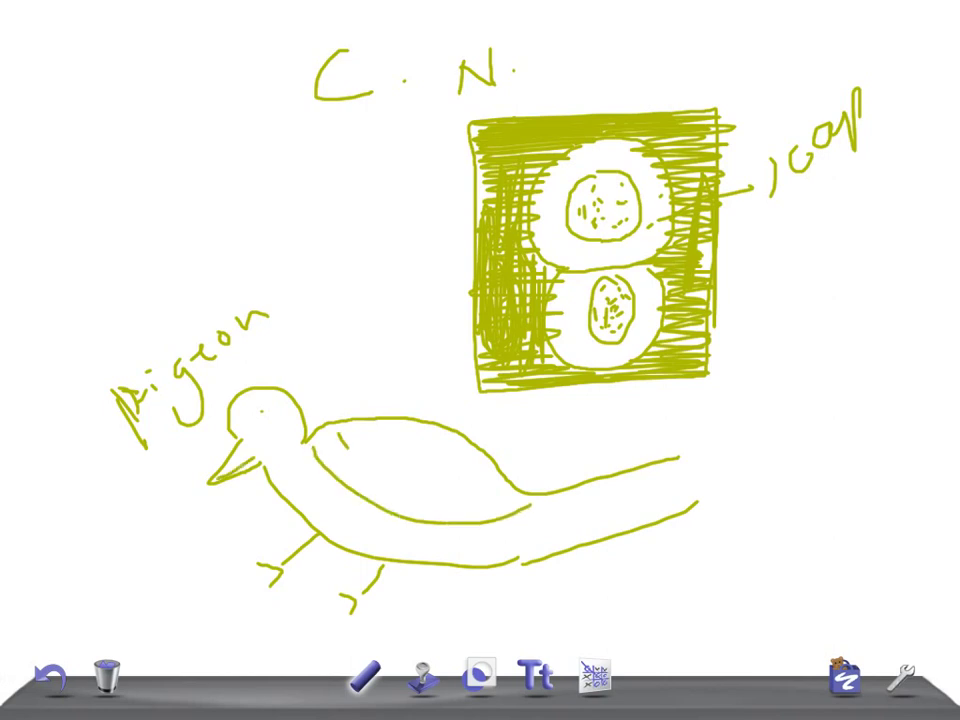
left_click_drag(343, 433, 443, 476)
mouse_move(398, 440)
left_mouse_down()
mouse_move(425, 466)
mouse_move(482, 466)
left_mouse_up()
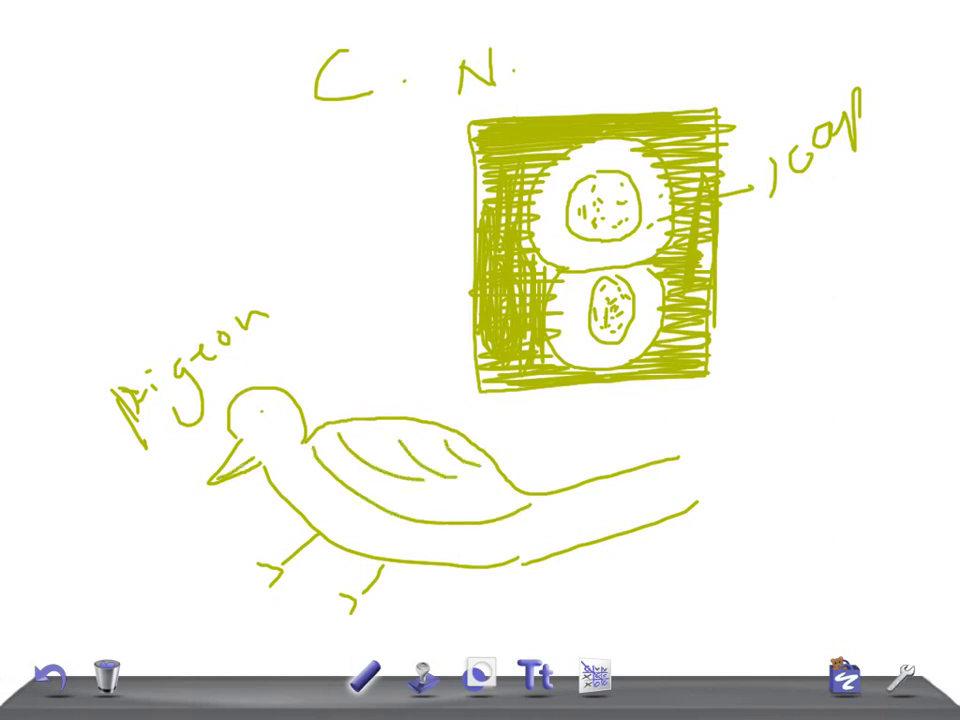
left_click_drag(567, 506, 700, 490)
left_click_drag(542, 536, 697, 507)
left_click_drag(677, 463, 702, 482)
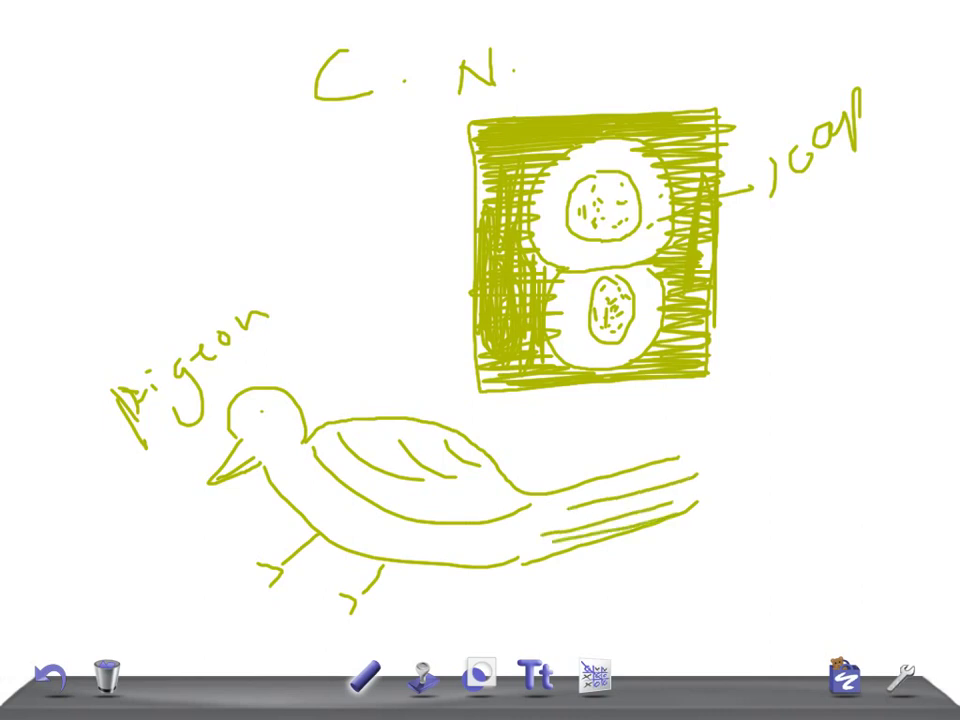